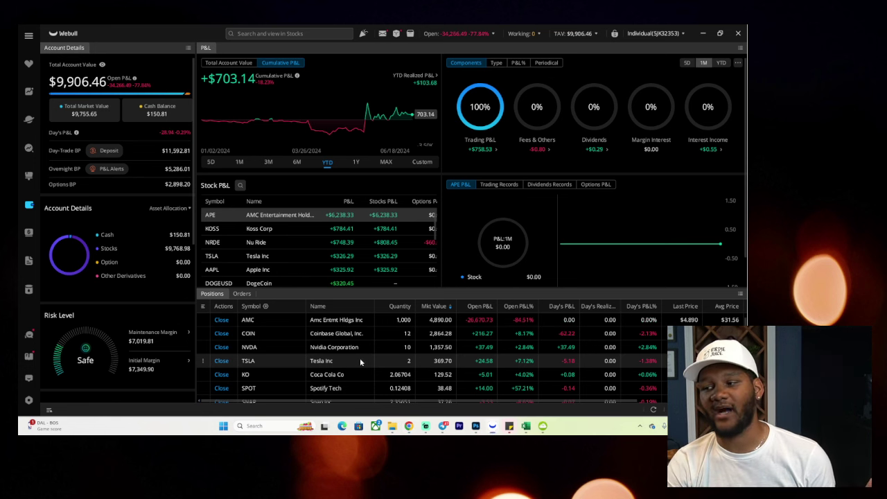
Step: Open the stock chart for the Nvidia (NVDA) holding from the account positions
right_click(341, 361)
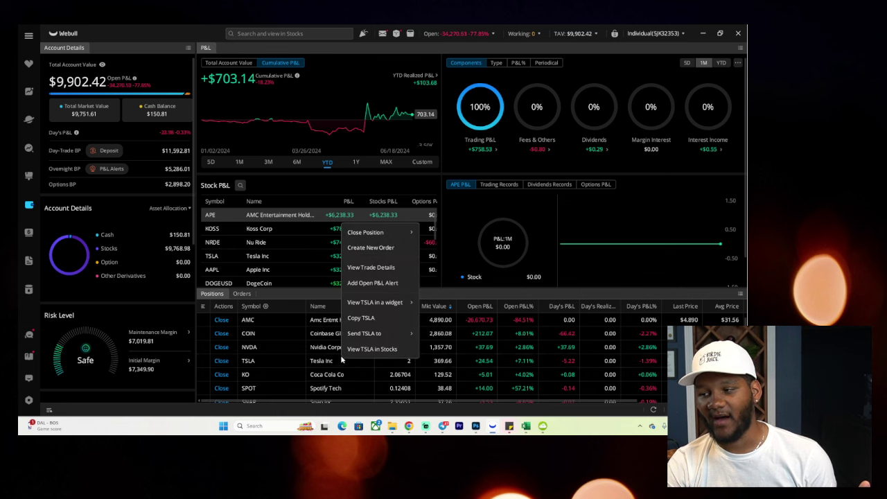
click(319, 291)
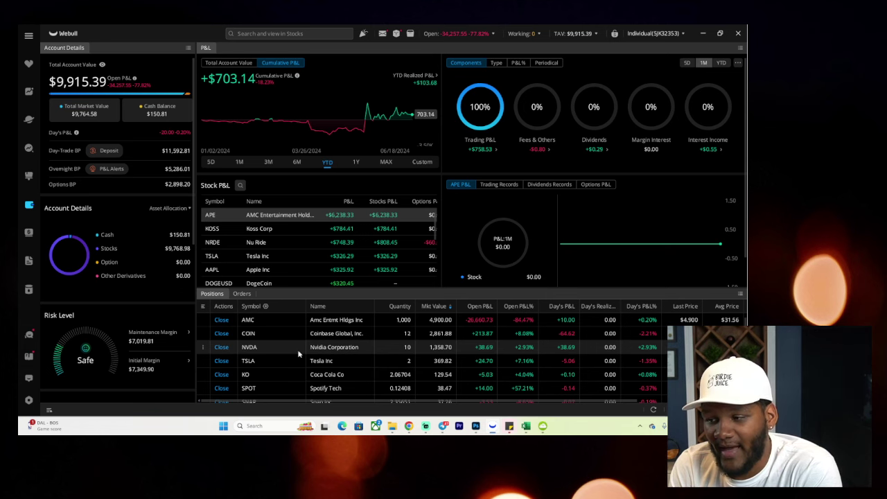
double_click(267, 349)
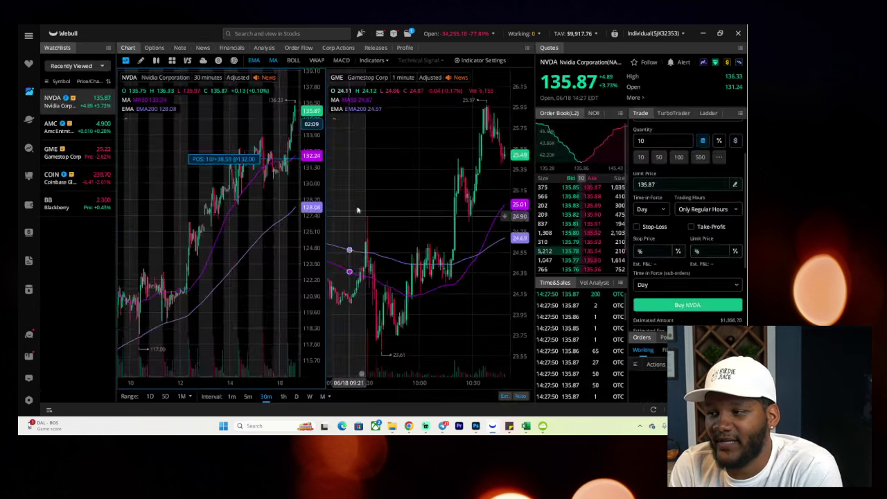
Step: Change the chart area to a single-chart grid showing only NVDA
click(172, 61)
click(272, 61)
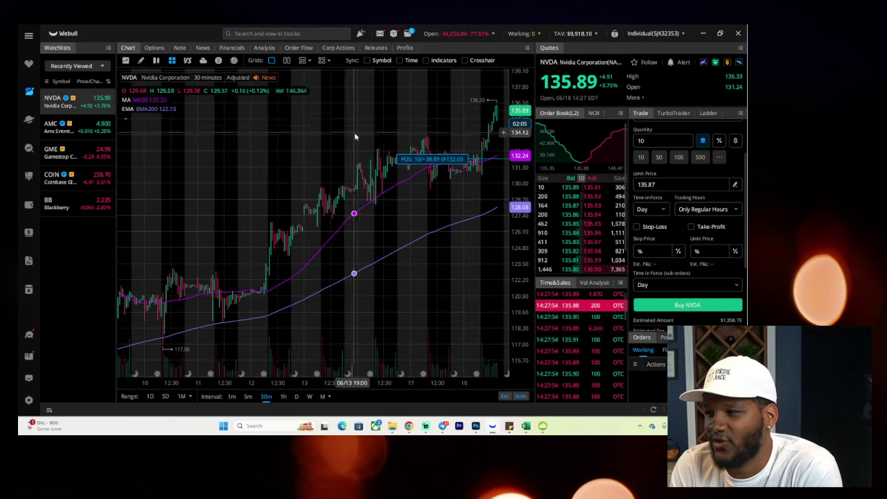
scroll(326, 234, down, 5)
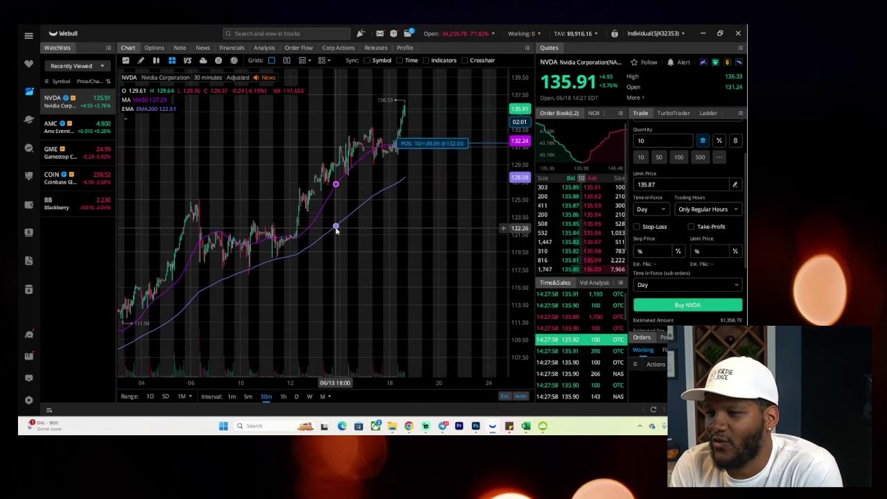
drag(332, 230, 372, 232)
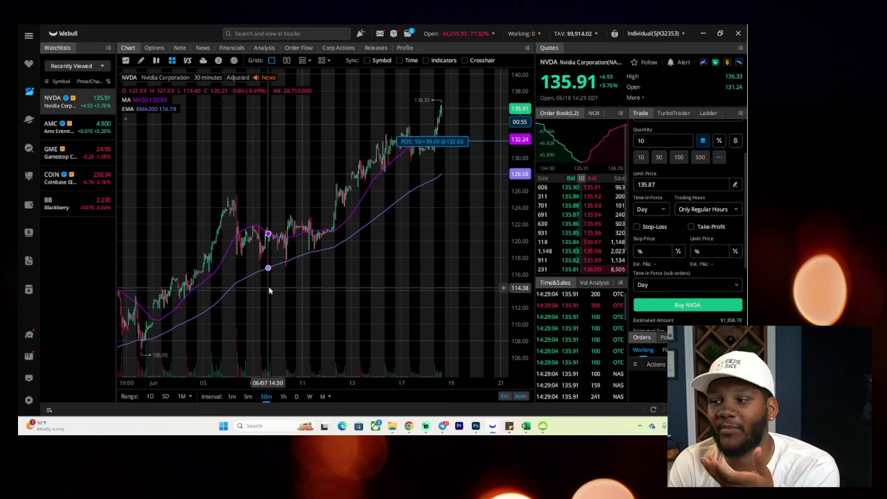
Step: Set the NVDA chart interval to 1 hour and enlarge the quote area to reveal the full key statistics
click(284, 397)
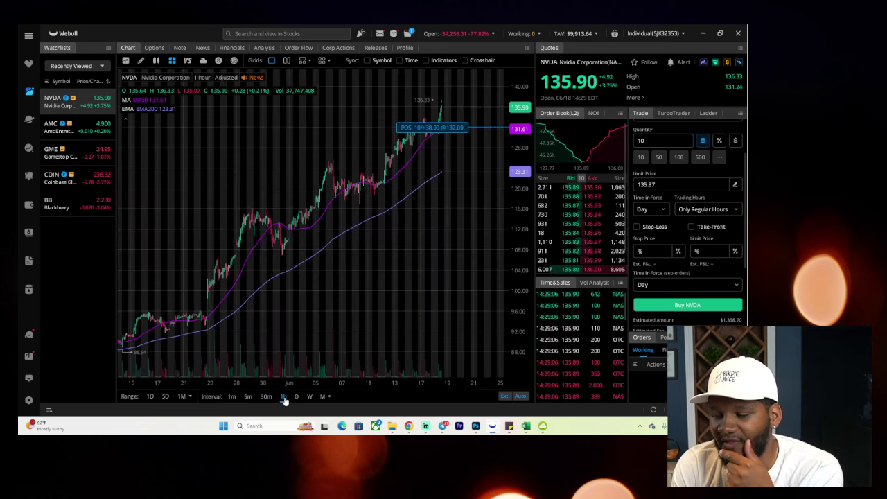
scroll(300, 317, up, 4)
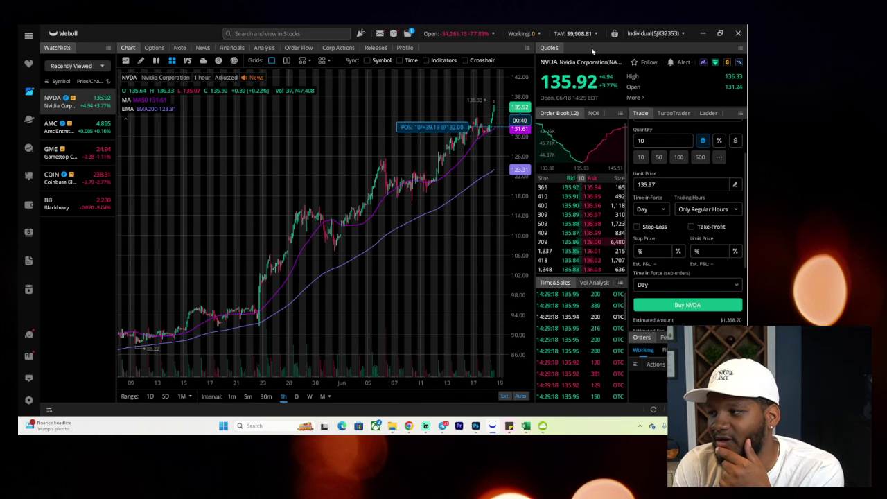
drag(641, 106, 632, 258)
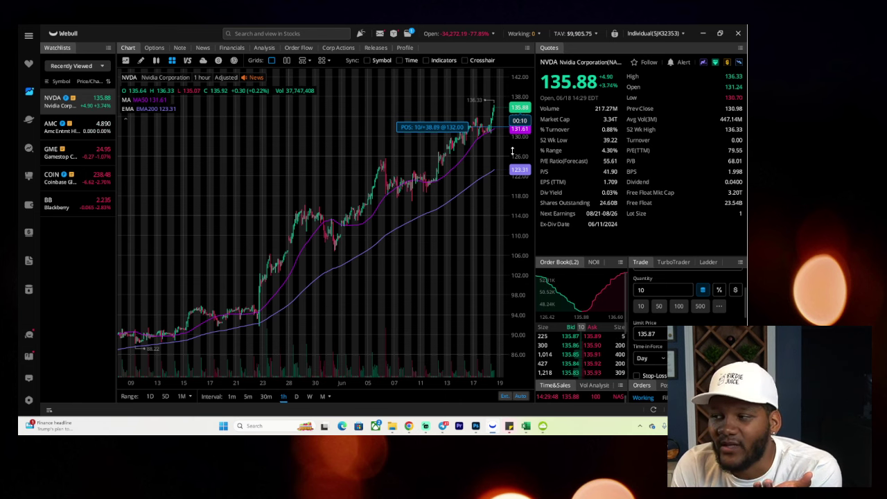
Step: Set the NVDA chart to the daily interval to show its longer-term price history
drag(476, 166, 420, 170)
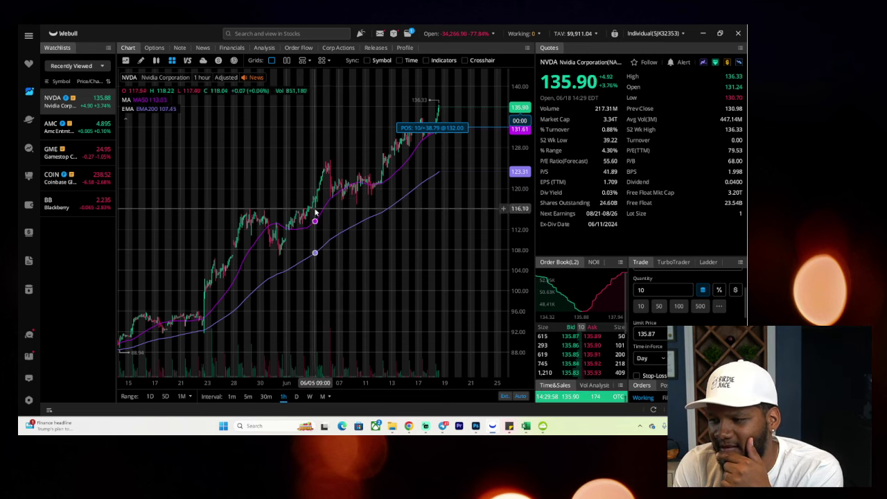
mouse_move(313, 258)
mouse_down()
mouse_move(398, 255)
mouse_move(296, 256)
mouse_up()
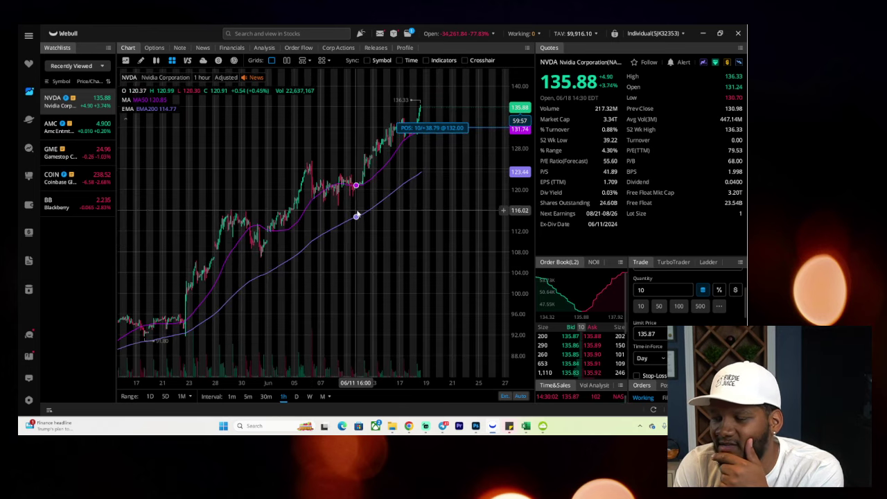
drag(370, 212, 479, 201)
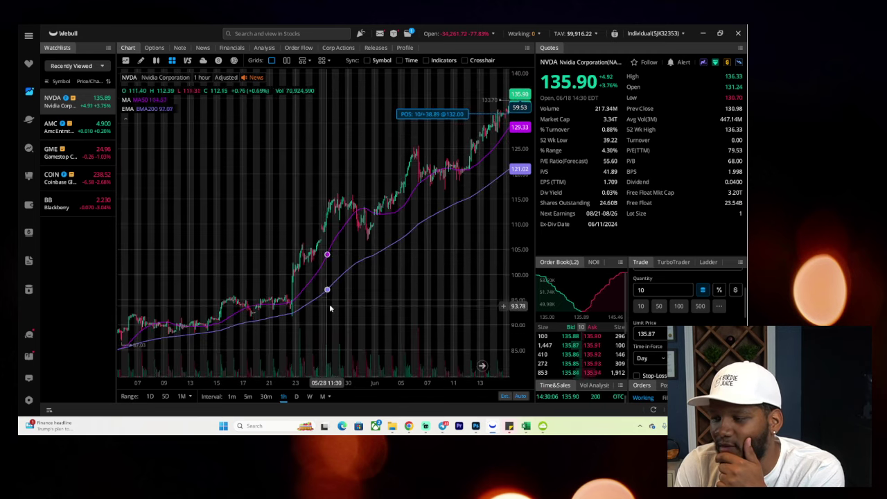
drag(401, 288, 303, 296)
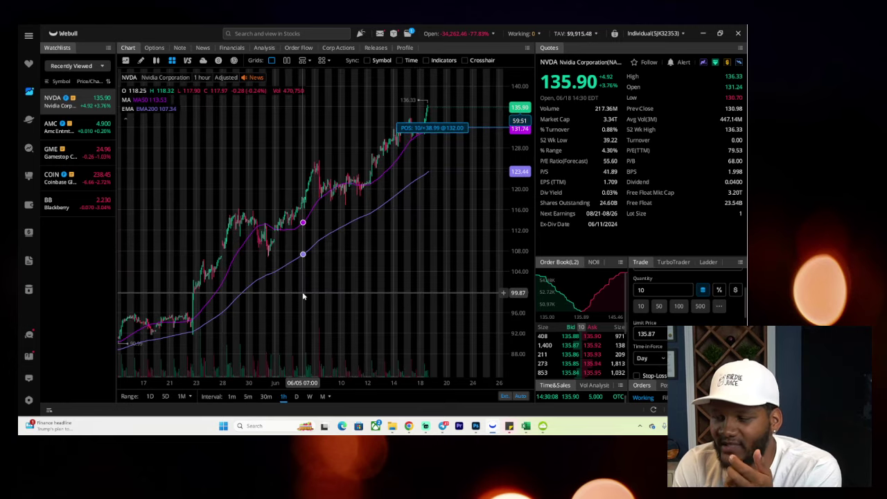
click(296, 396)
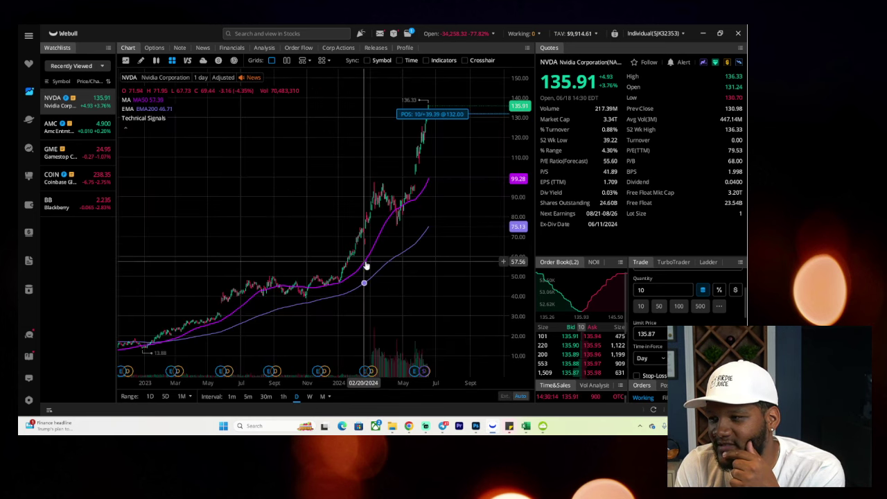
scroll(389, 285, up, 4)
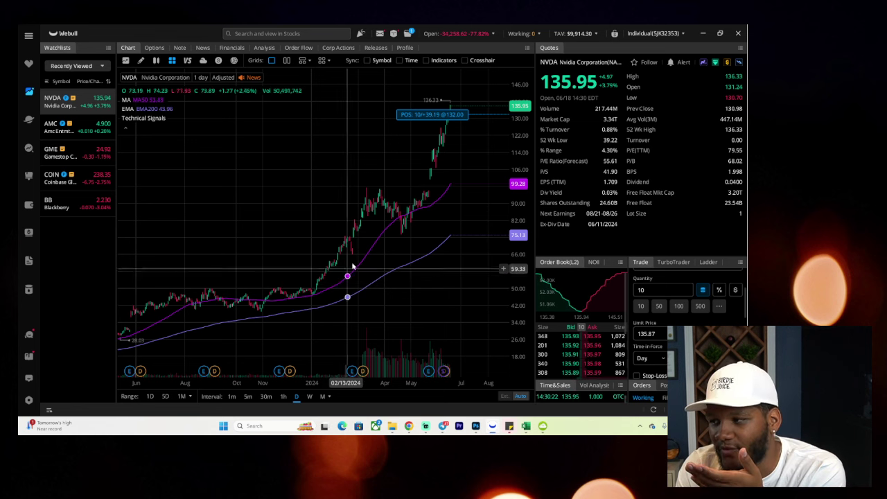
Step: Add the RSI indicator as a sub chart below the NVDA daily price chart
mouse_move(147, 101)
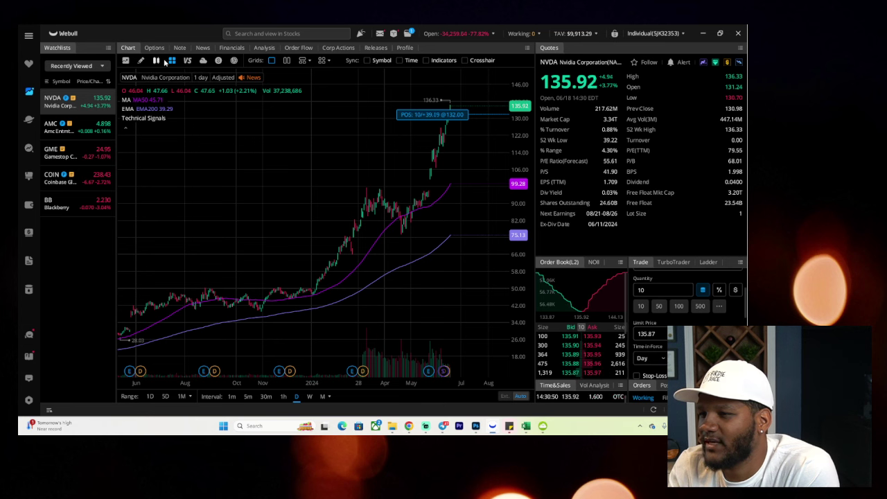
click(125, 61)
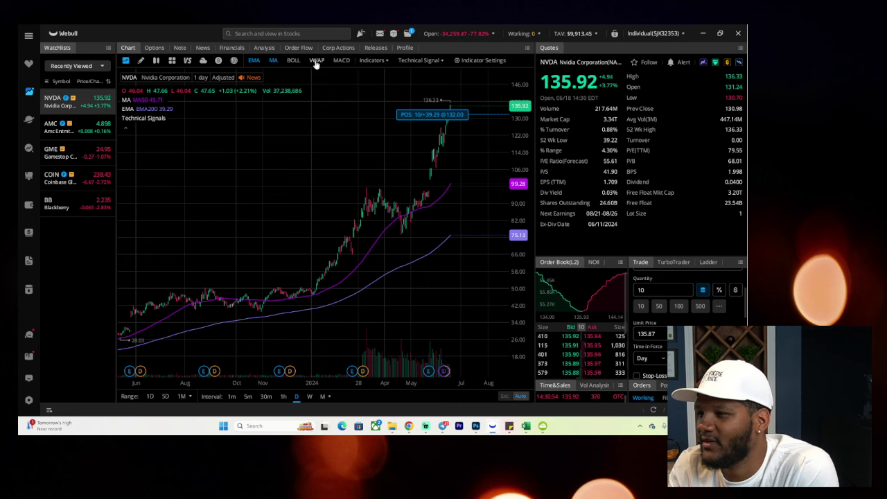
click(383, 61)
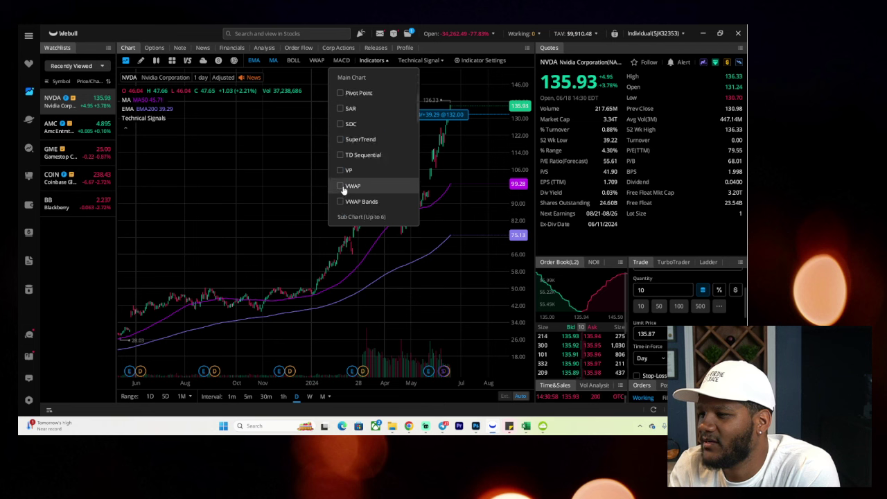
scroll(343, 188, down, 10)
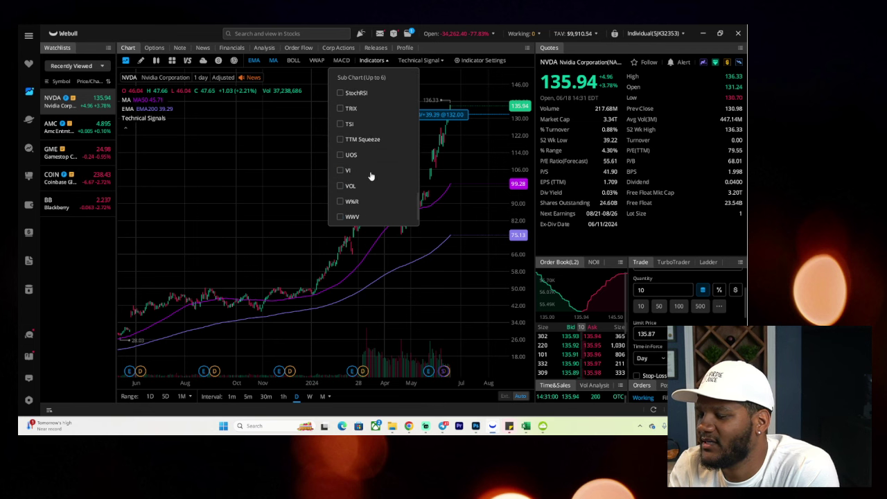
scroll(367, 176, up, 3)
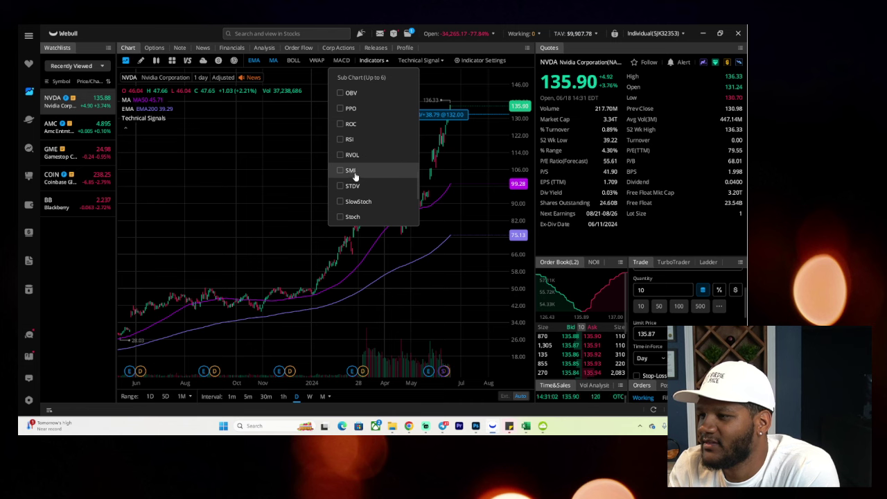
click(341, 139)
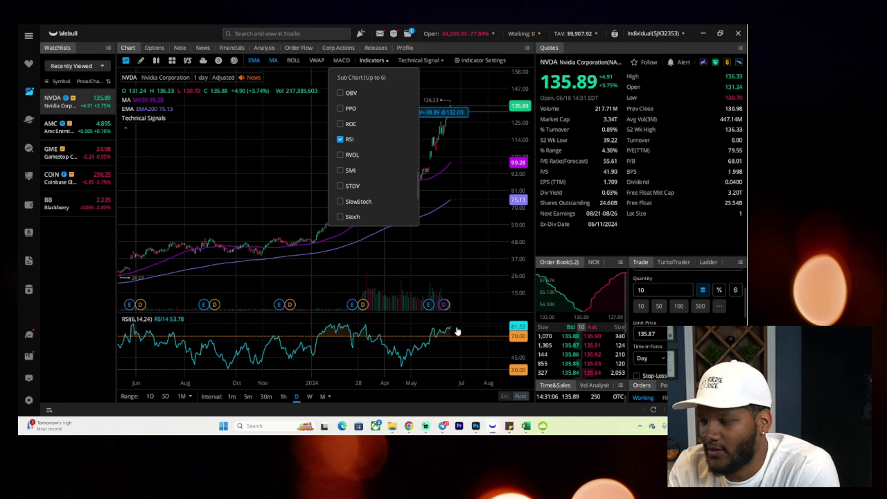
click(460, 330)
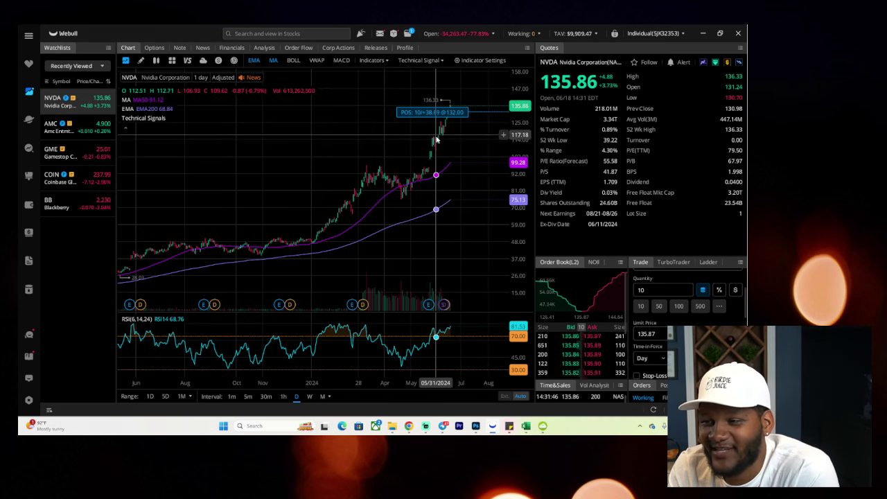
scroll(322, 168, up, 4)
scroll(381, 178, down, 3)
drag(382, 178, 266, 161)
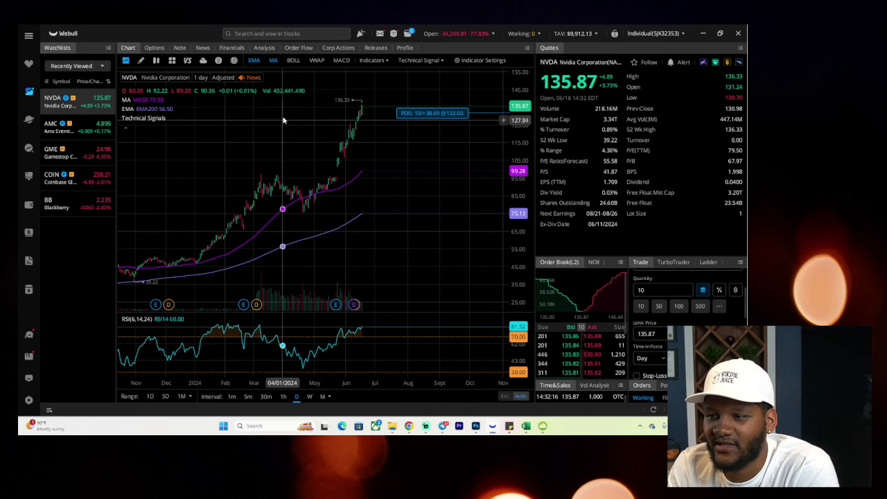
Step: Search the stocks for "tesla" and open the chart of Tesla Inc (TSLA) on NASDAQ
click(280, 34)
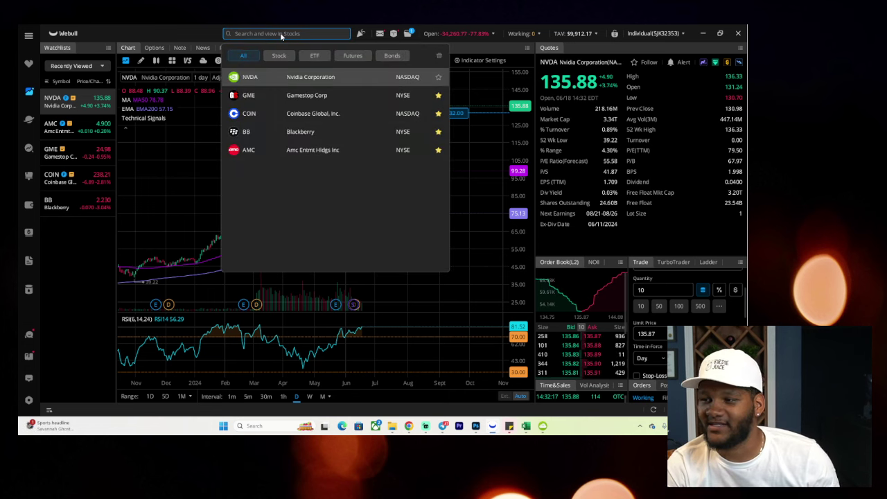
text(telsa)
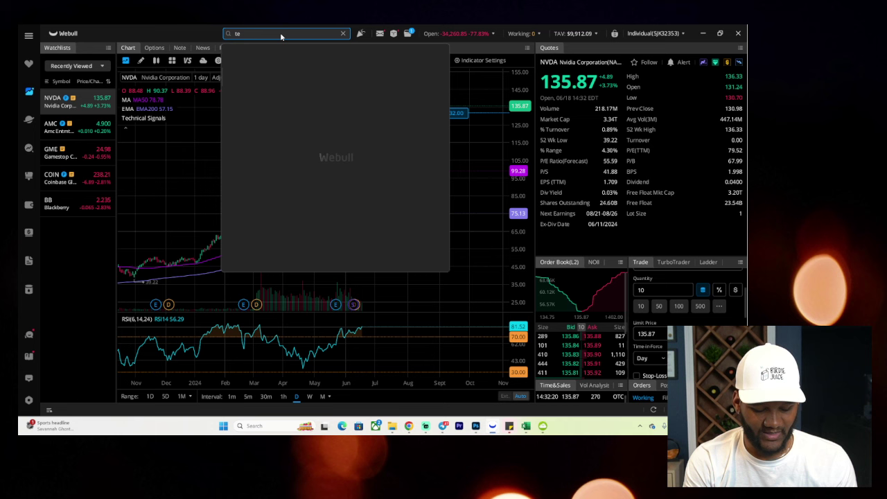
key(BackSpace)
key(BackSpace)
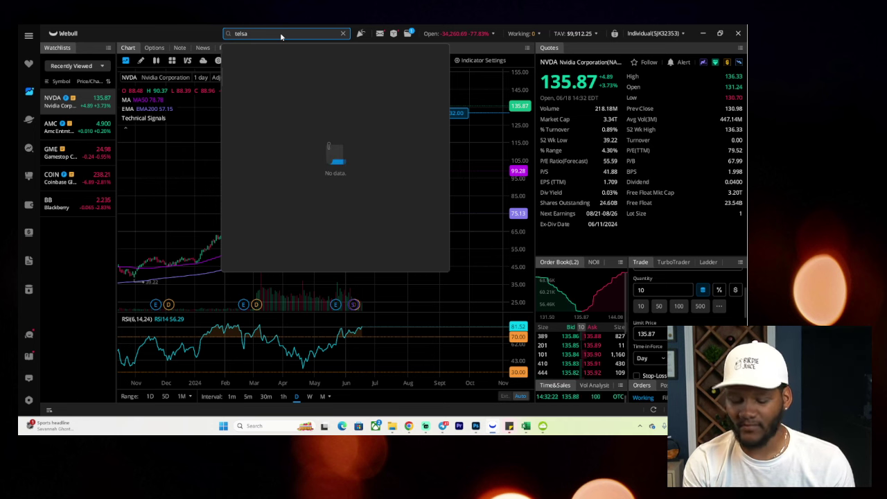
key(BackSpace)
text(a)
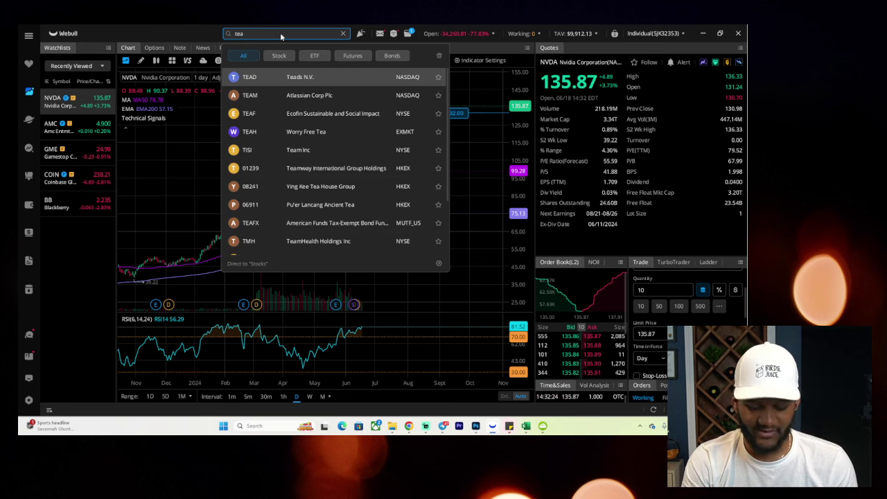
key(BackSpace)
text(s)
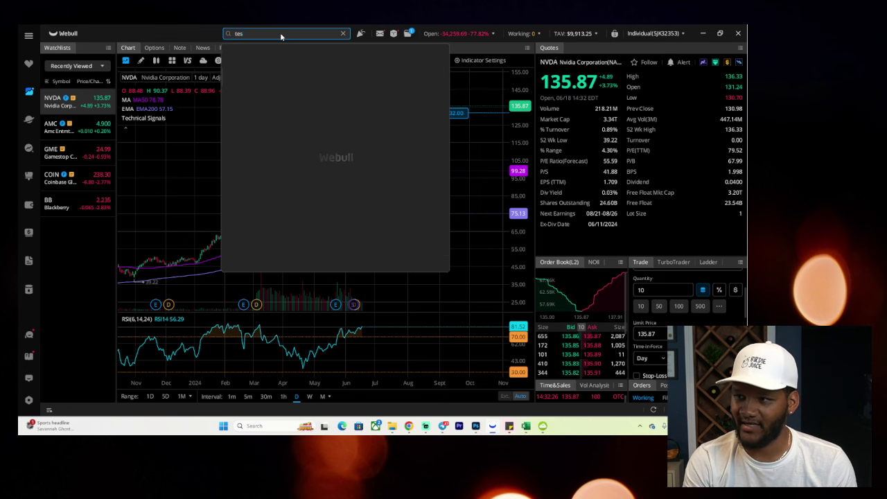
text(la)
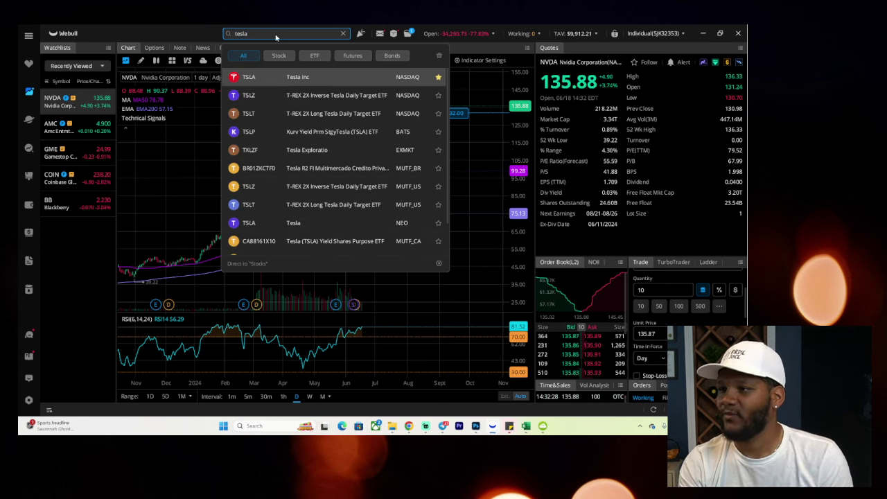
click(275, 79)
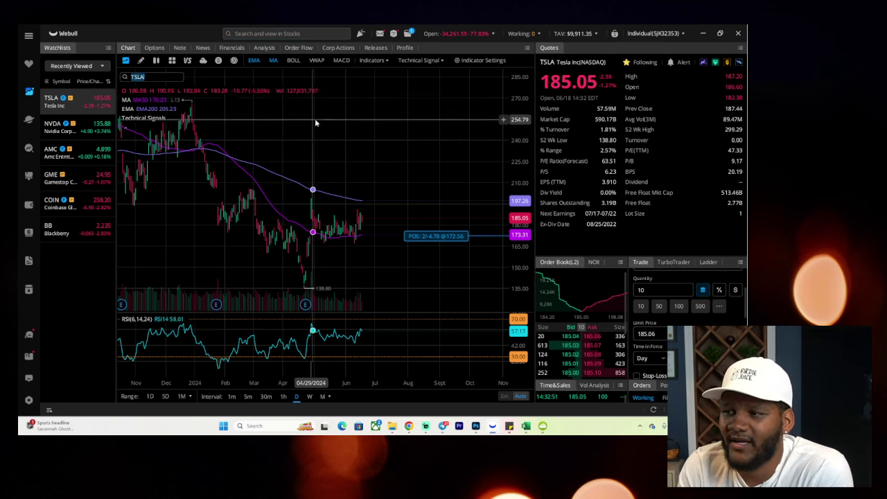
key(Return)
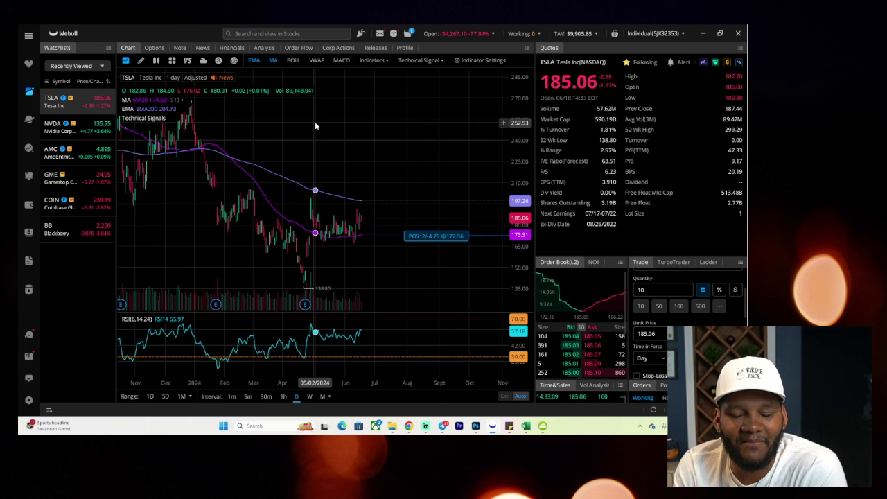
scroll(312, 122, up, 3)
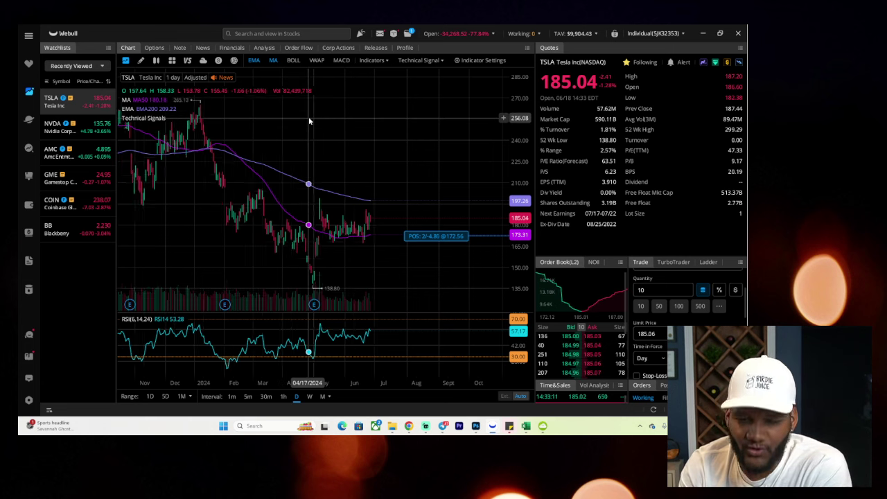